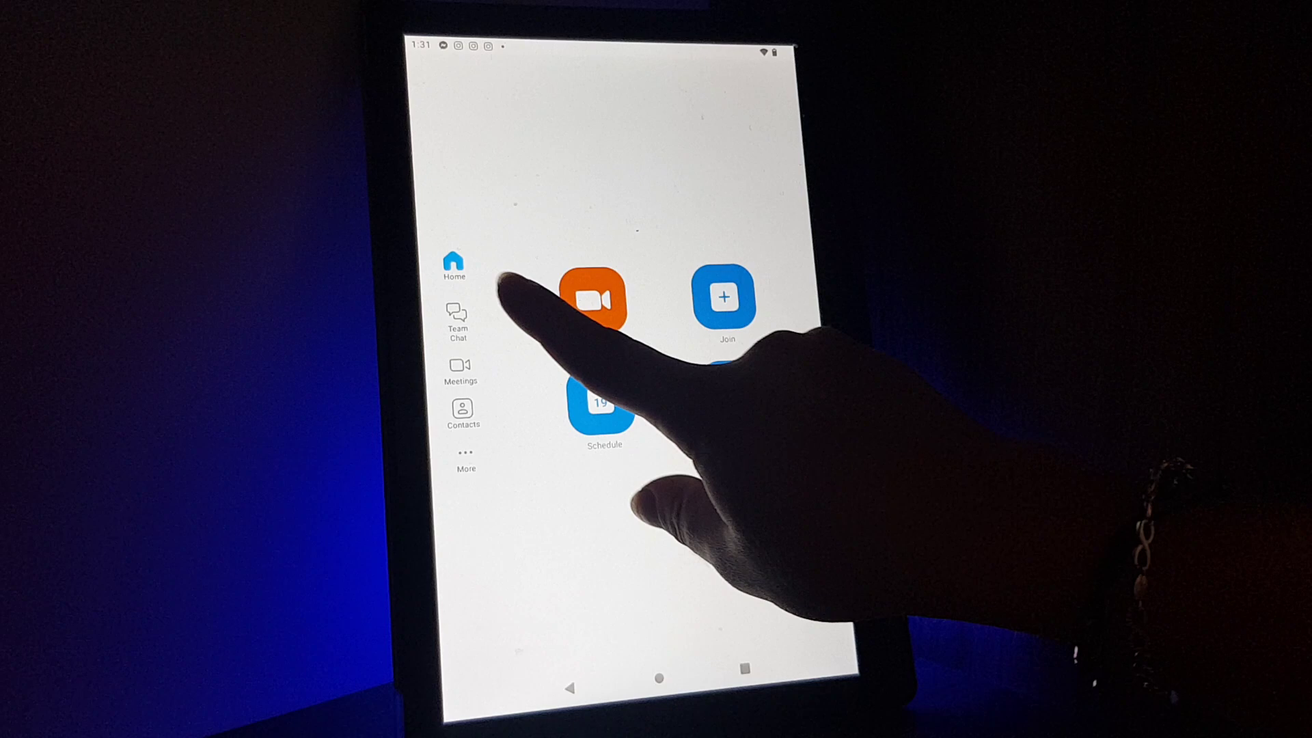
# Switch from the Zoom home screen to the Team Chat messages list.
pyautogui.click(456, 317)
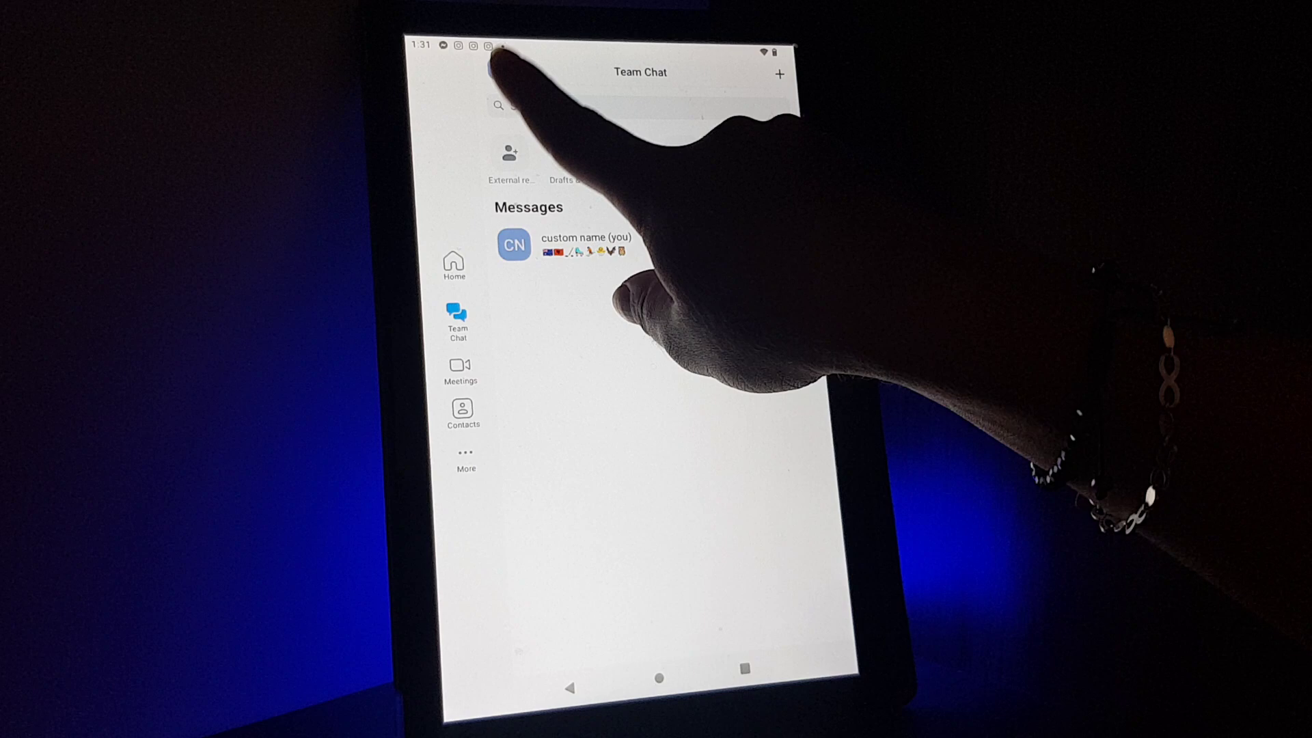
# Go to the My profile page from the avatar in Team Chat.
pyautogui.click(500, 71)
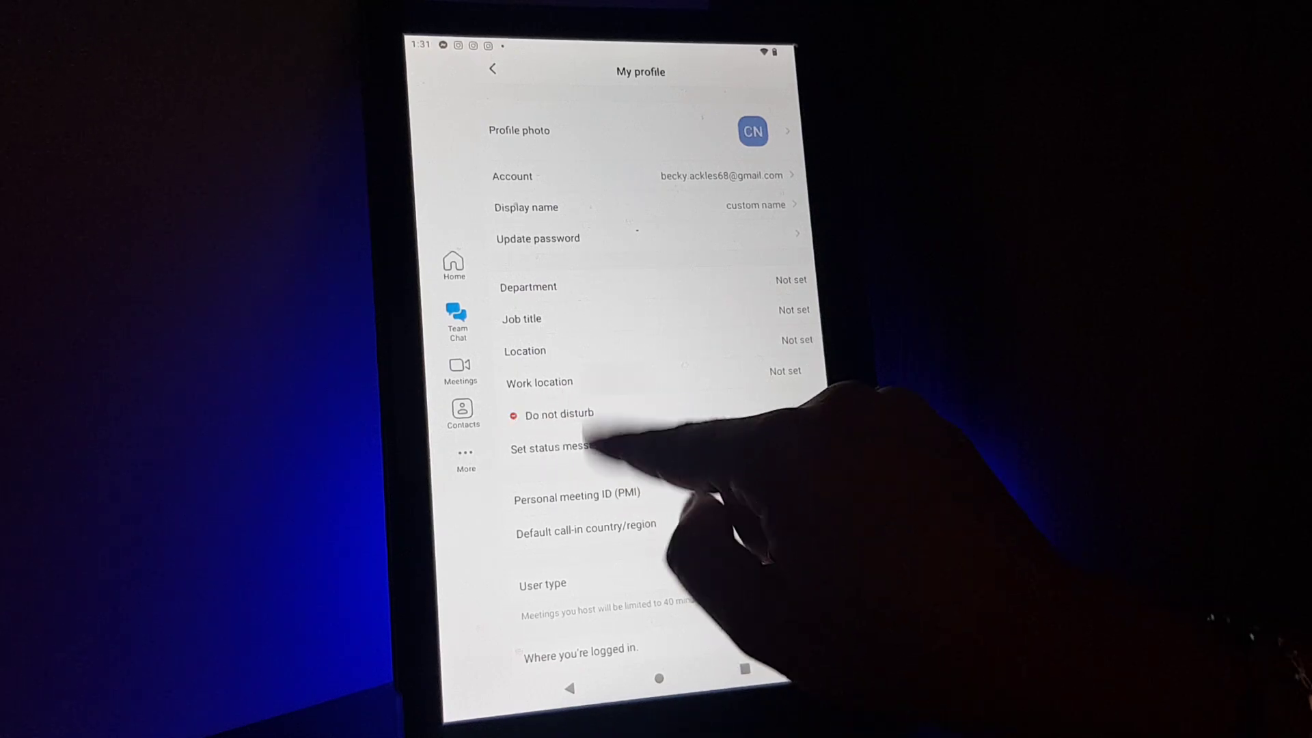
# Set the profile's Work location to Remote from the Office/Remote/Turn off choices.
pyautogui.click(615, 382)
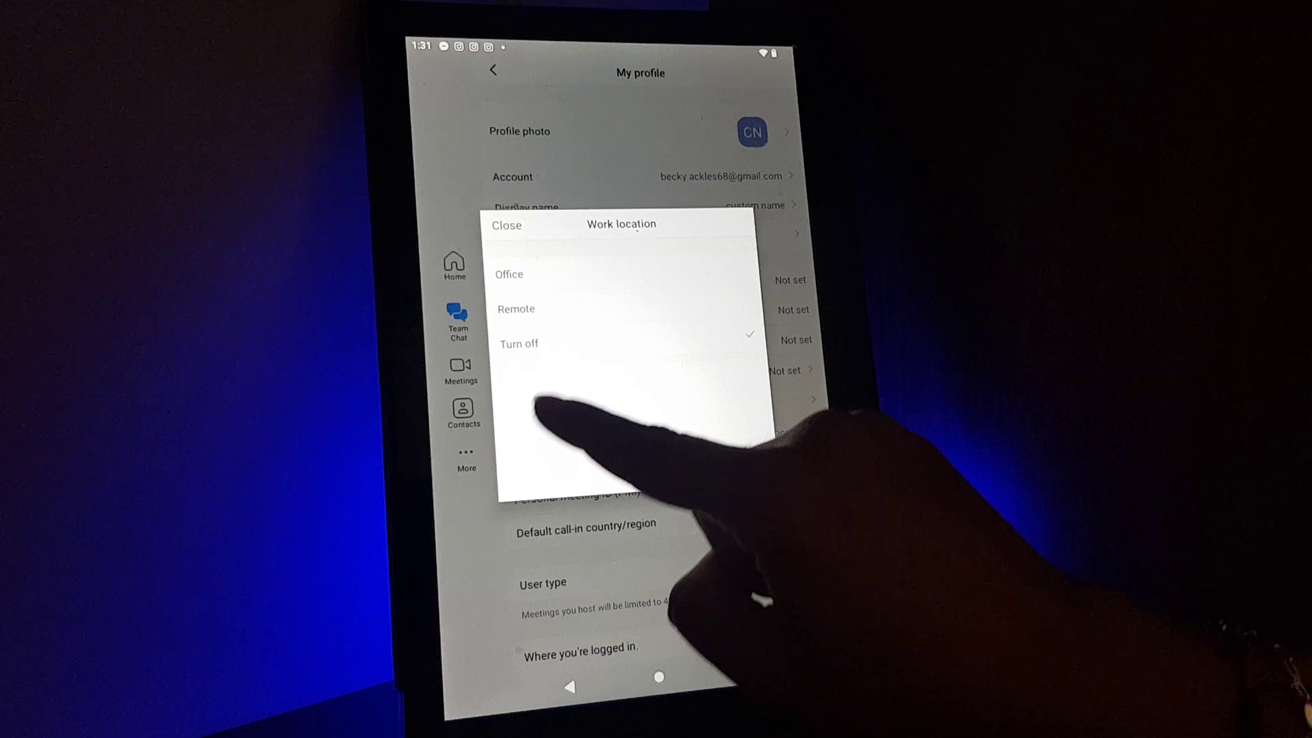
pyautogui.click(615, 309)
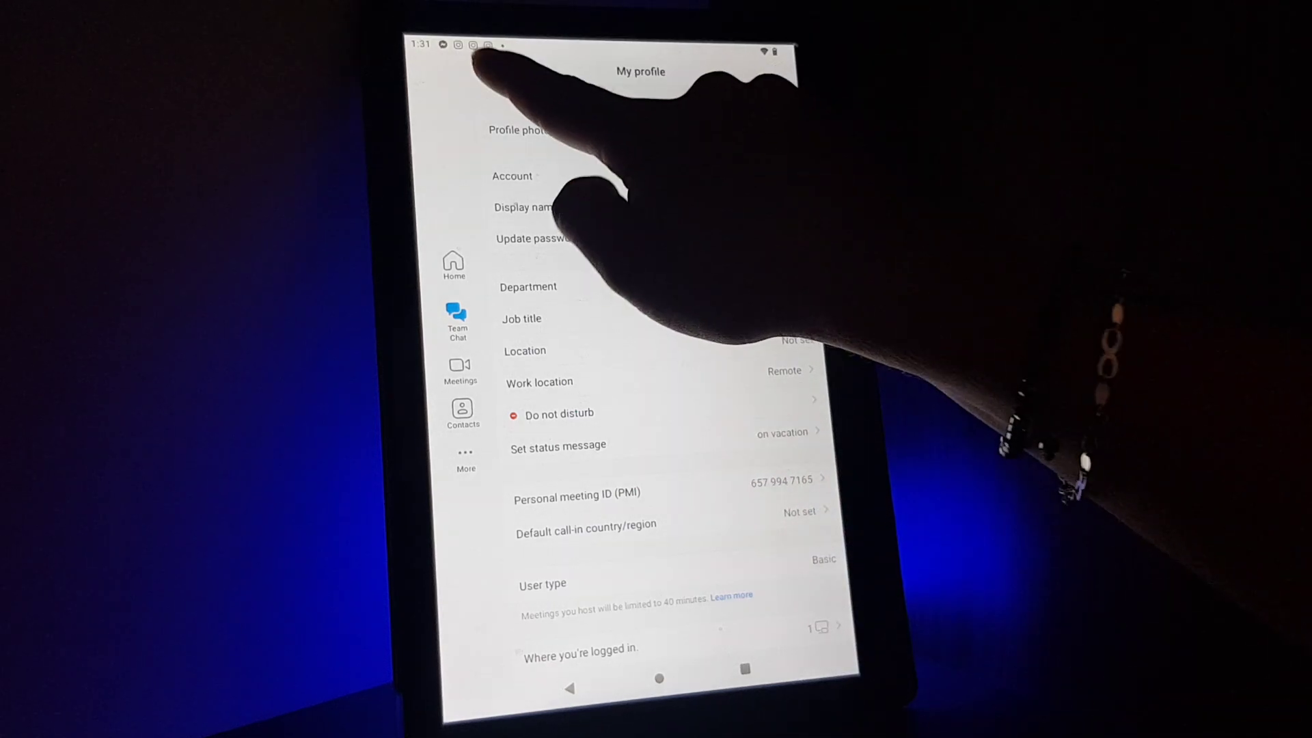
# Leave the profile and return to the Team Chat messages, keeping Remote.
pyautogui.click(492, 69)
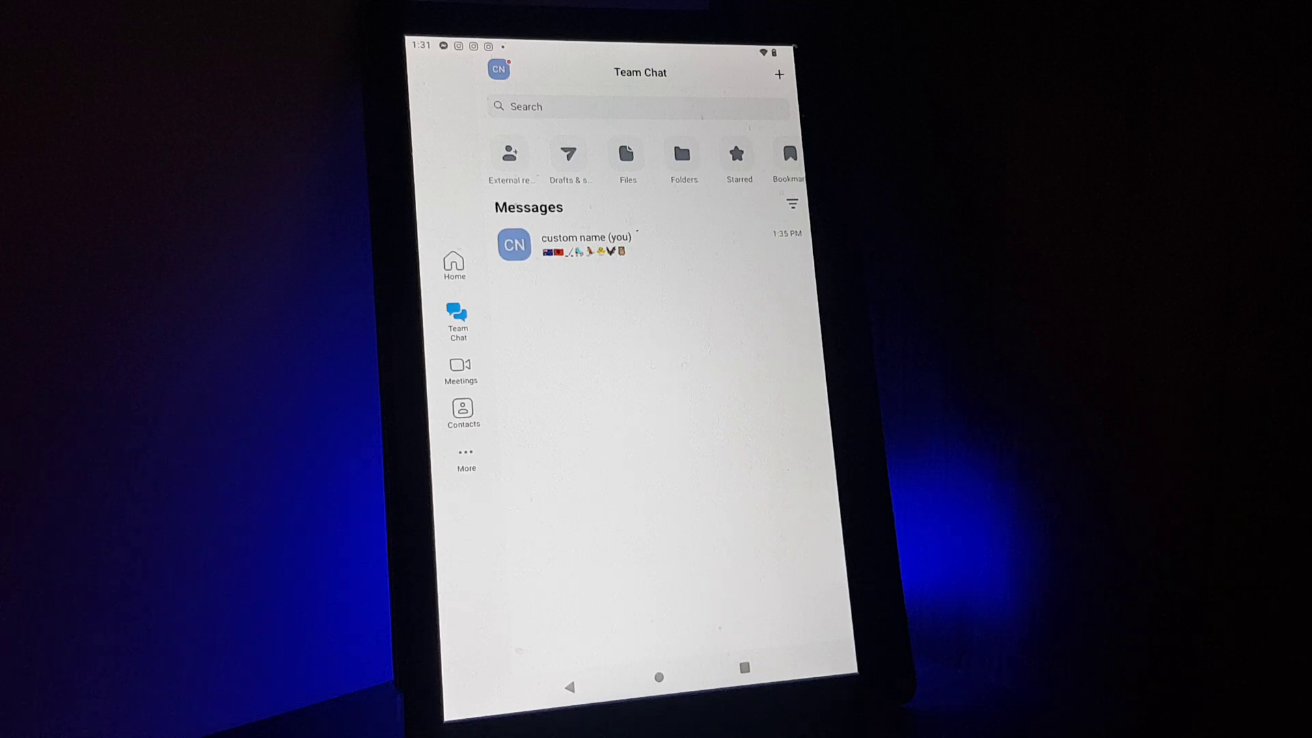